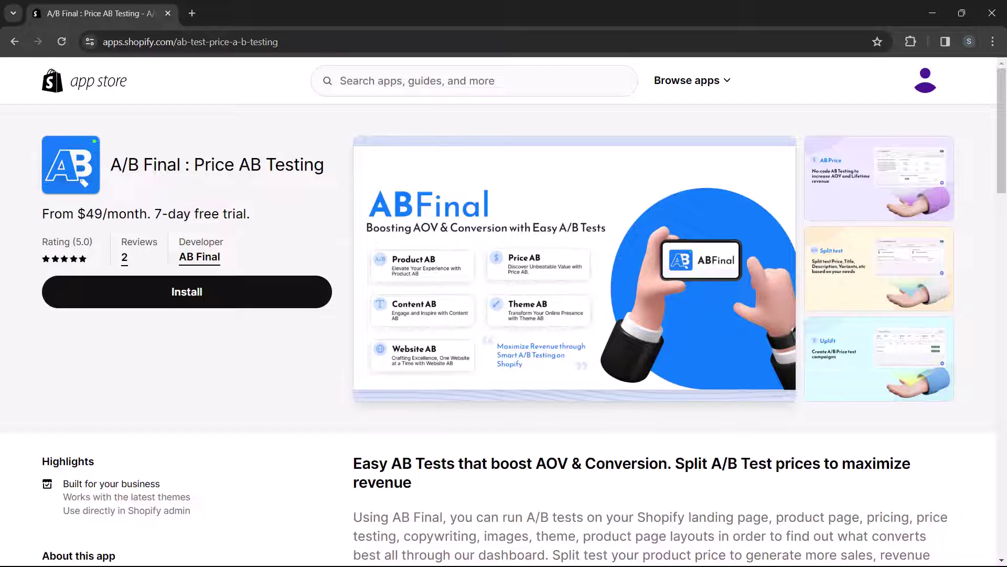
{"action": "scroll", "coordinate": [503, 335], "scroll_direction": "down", "scroll_amount": 5}
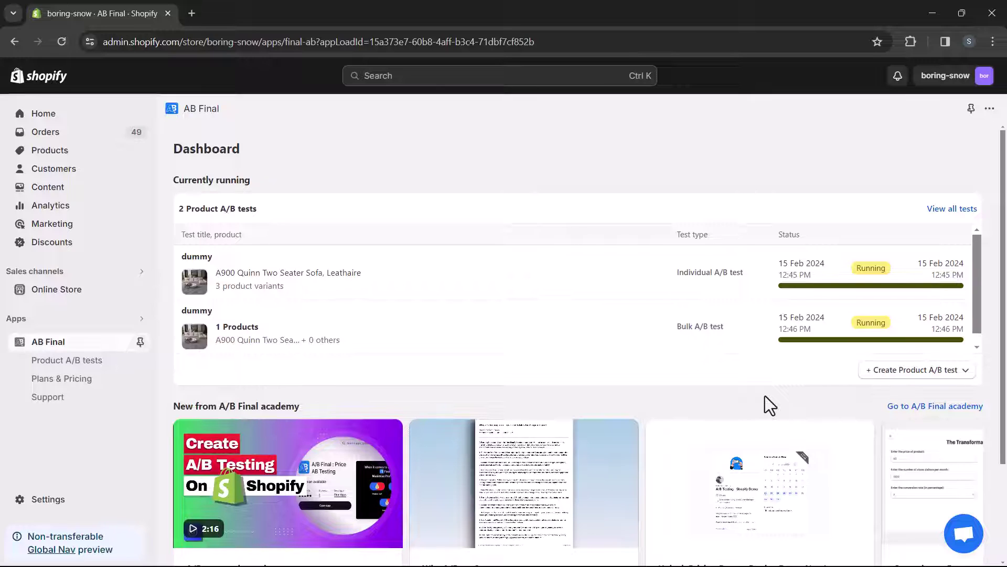
Open the list of all product A/B tests and start creating an individual A/B test
{"action": "left_click", "coordinate": [936, 213]}
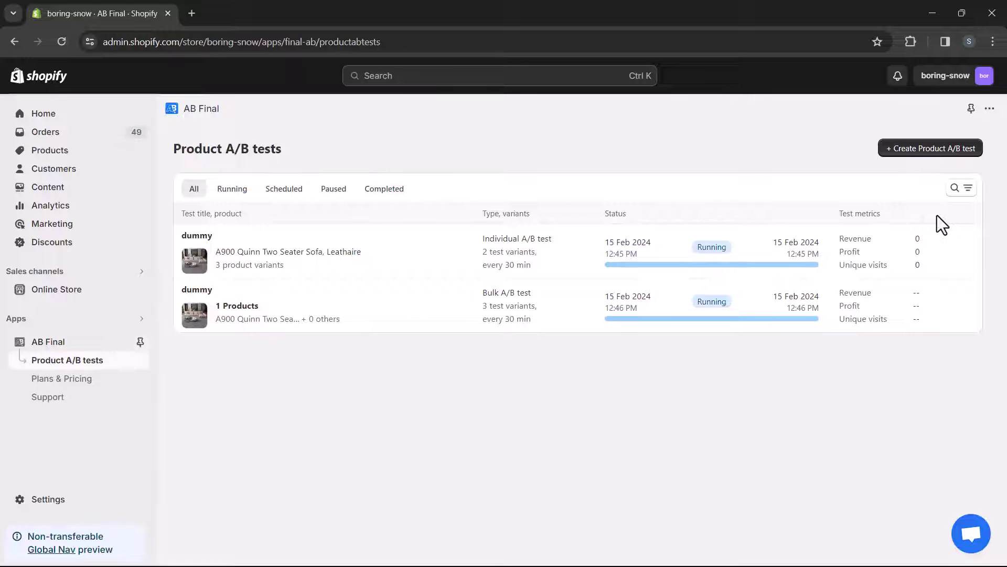
{"action": "left_click", "coordinate": [924, 148]}
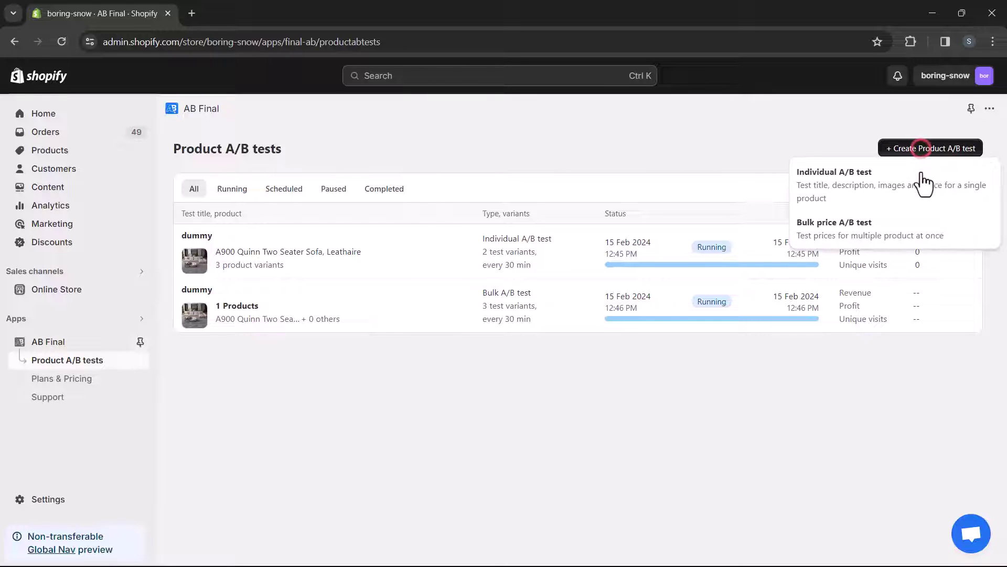
{"action": "left_click", "coordinate": [924, 185]}
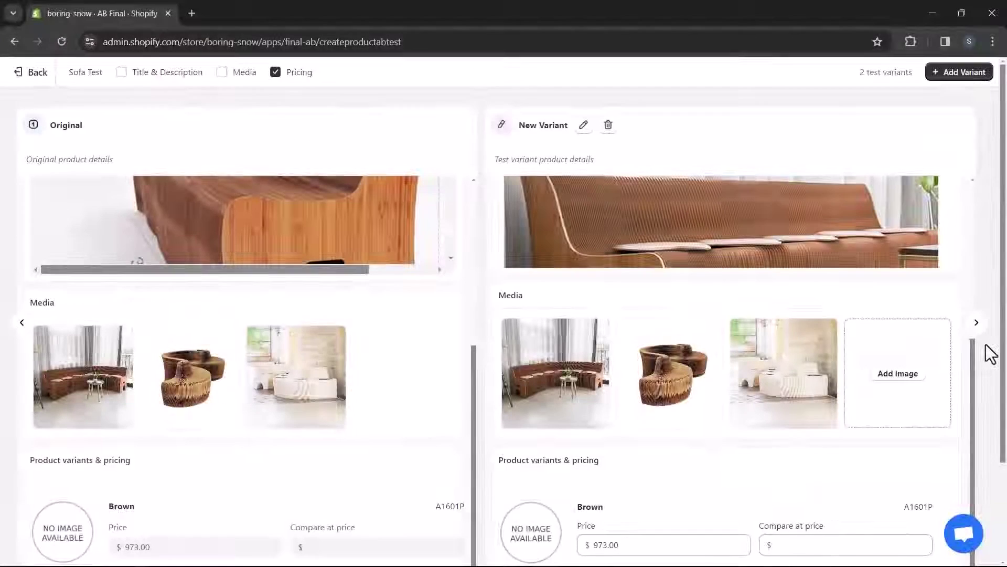
Set the new variant's Brown option to a price of 899 and a compare-at price of 1299
{"action": "scroll", "coordinate": [991, 355], "scroll_direction": "down", "scroll_amount": 2}
{"action": "scroll", "coordinate": [991, 355], "scroll_direction": "down", "scroll_amount": 1}
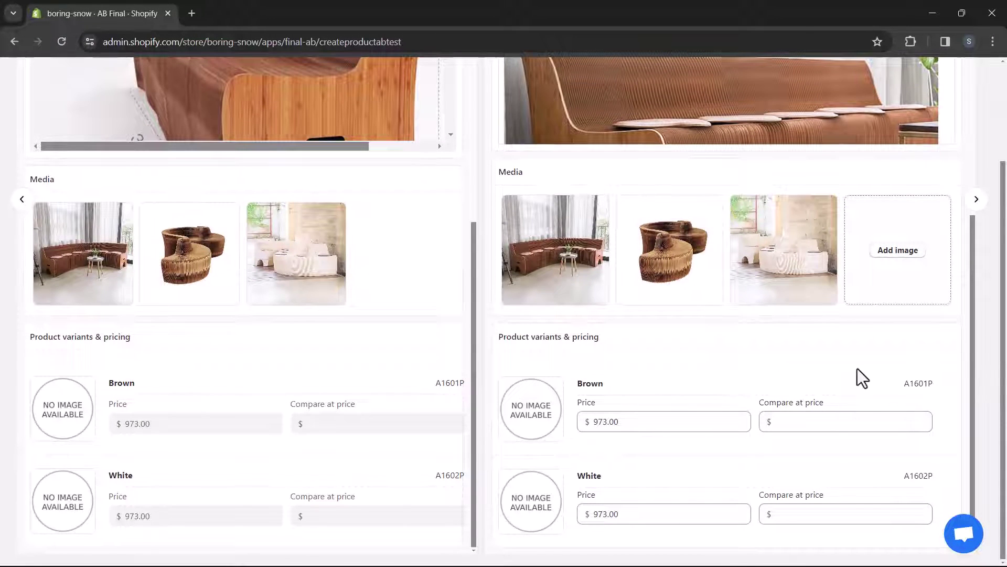
{"action": "left_click", "coordinate": [648, 422]}
{"action": "key", "text": "ctrl+a"}
{"action": "type", "text": "899"}
{"action": "key", "text": "Tab"}
{"action": "type", "text": "1299"}
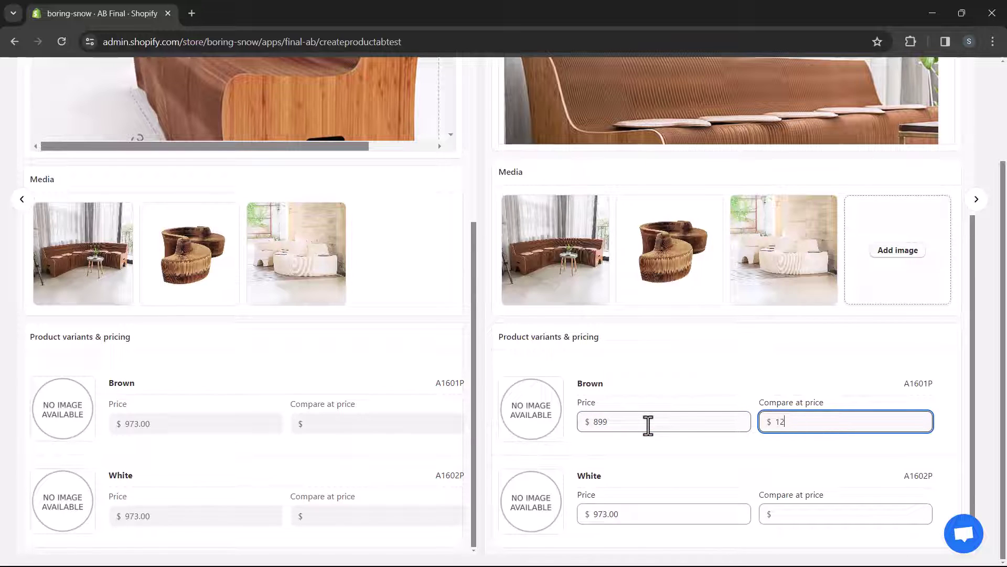
Set the new variant's White option to a price of 899 and a compare-at price of 1299
{"action": "key", "text": "Tab"}
{"action": "type", "text": "899"}
{"action": "key", "text": "Tab"}
{"action": "type", "text": "1299"}
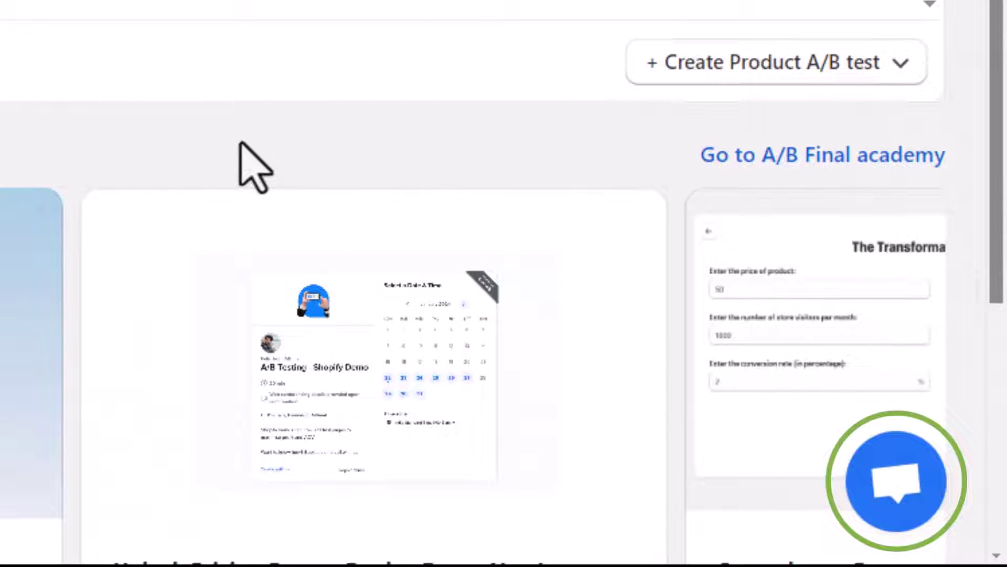
Open the support chat from the A/B testing dashboard
{"action": "left_click", "coordinate": [902, 487]}
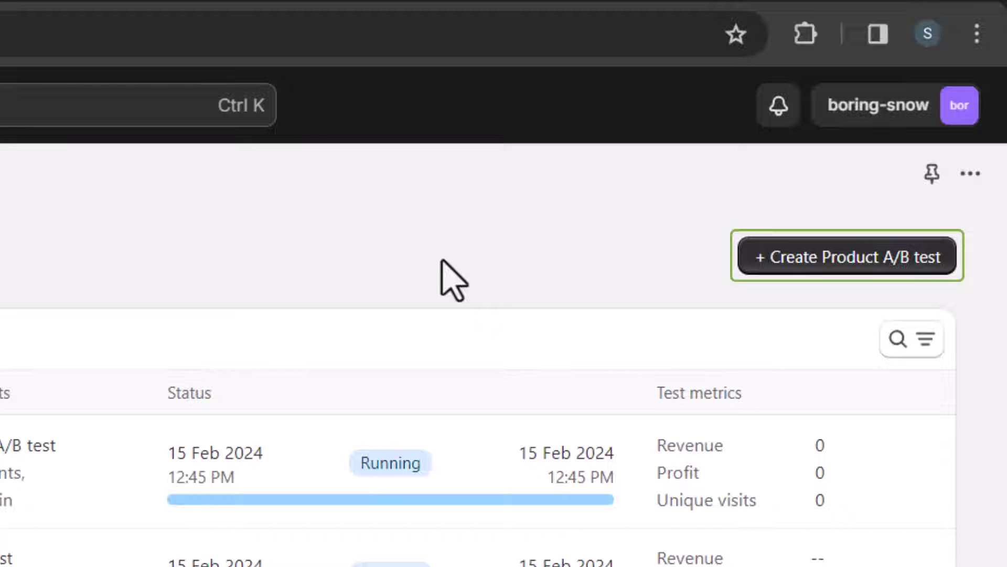
Create an individual product A/B test and name it "Sofa Variant Testing"
{"action": "left_click", "coordinate": [768, 257]}
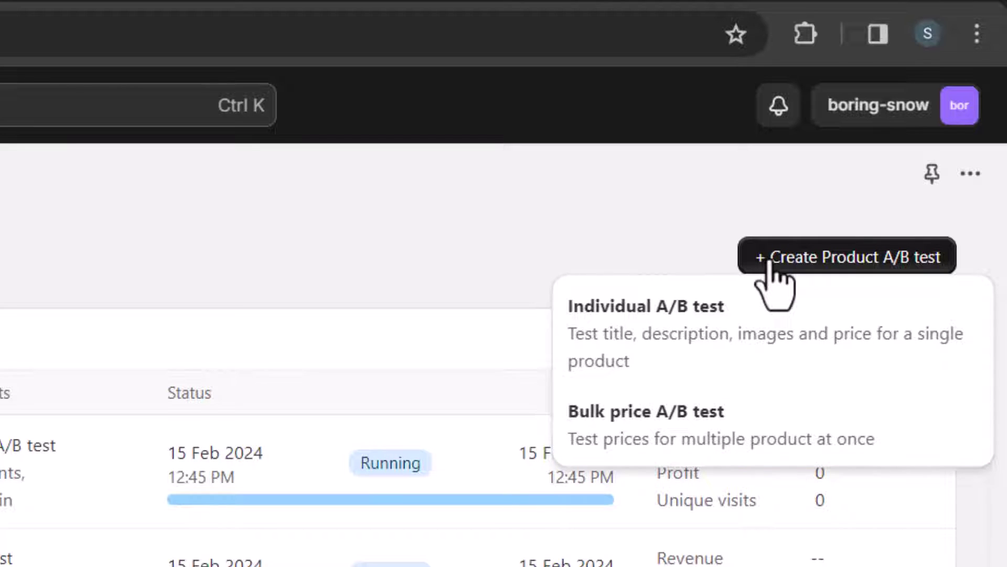
{"action": "left_click", "coordinate": [772, 299]}
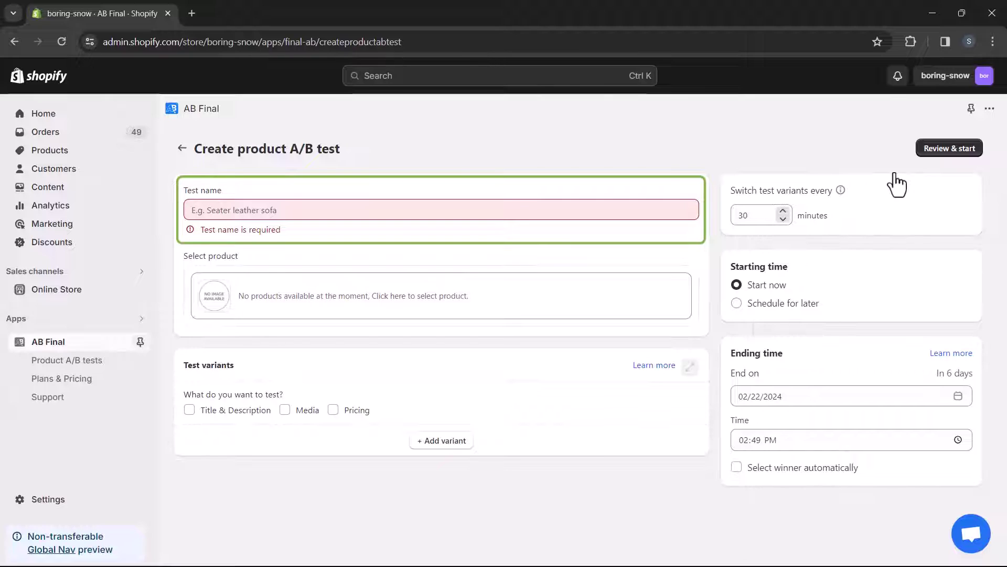
{"action": "left_click", "coordinate": [624, 212]}
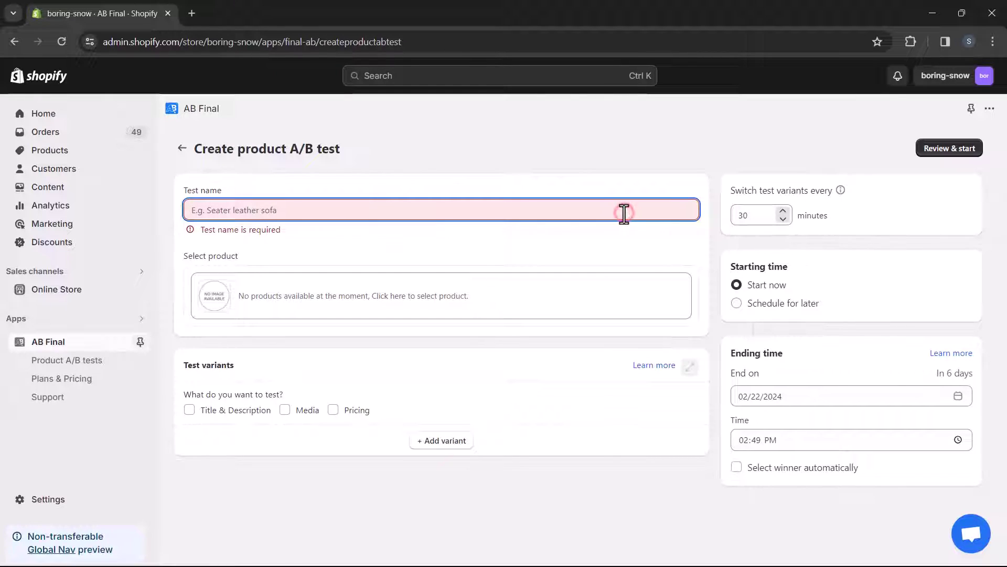
{"action": "type", "text": "Sofa Variant Testing"}
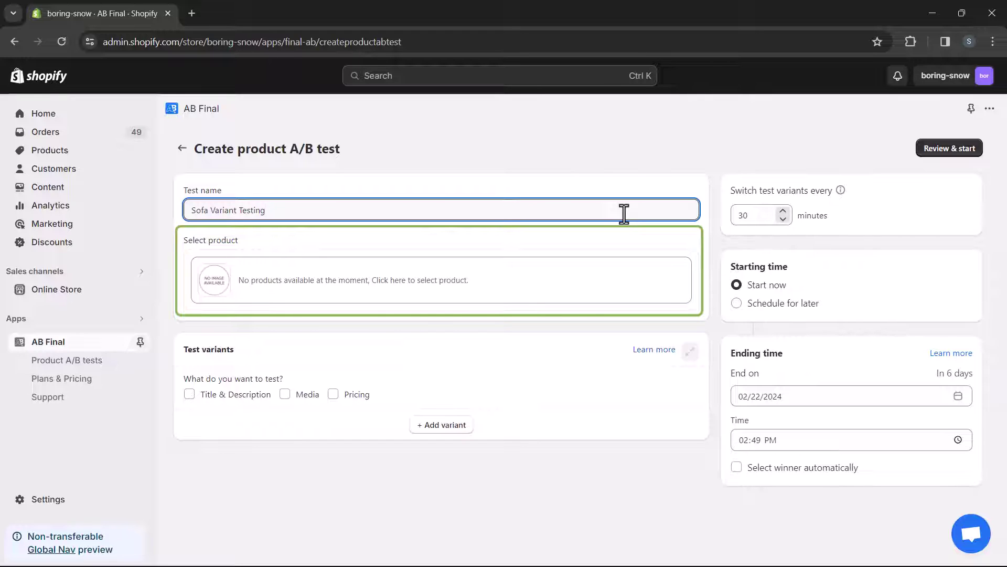
Add Accordion Sofa 1-3 Seater as the product for the test
{"action": "left_click", "coordinate": [636, 272]}
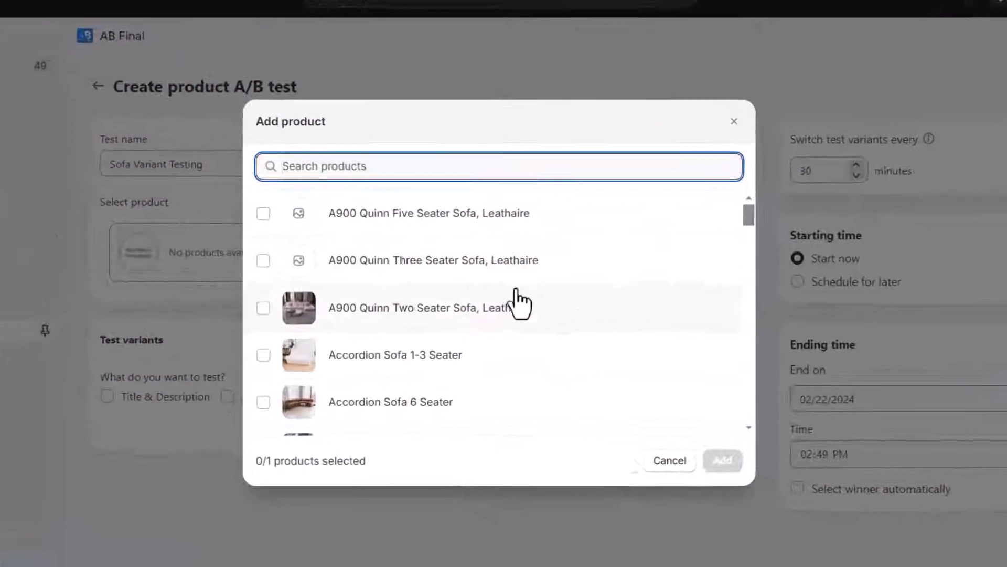
{"action": "left_click", "coordinate": [264, 356]}
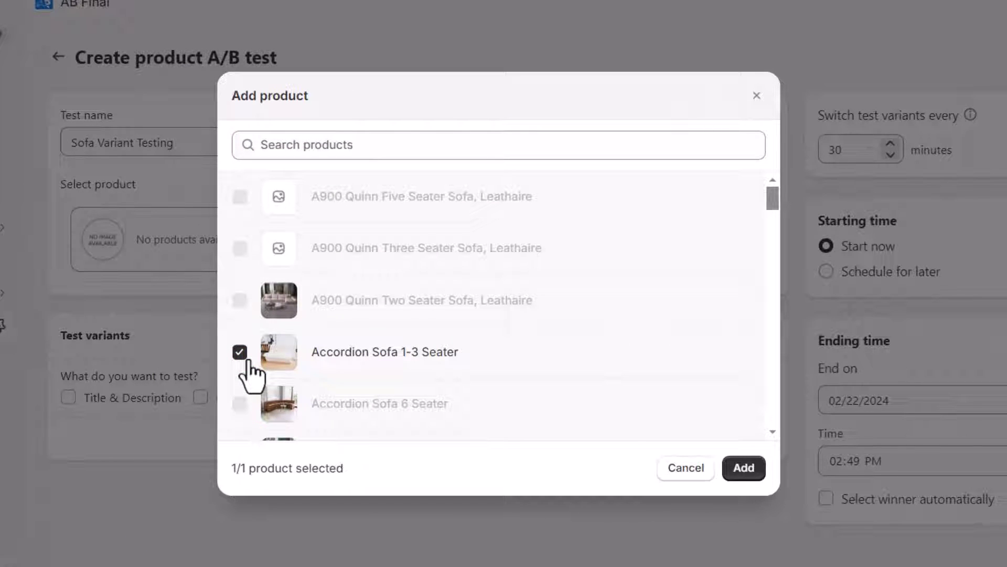
{"action": "left_click", "coordinate": [739, 467]}
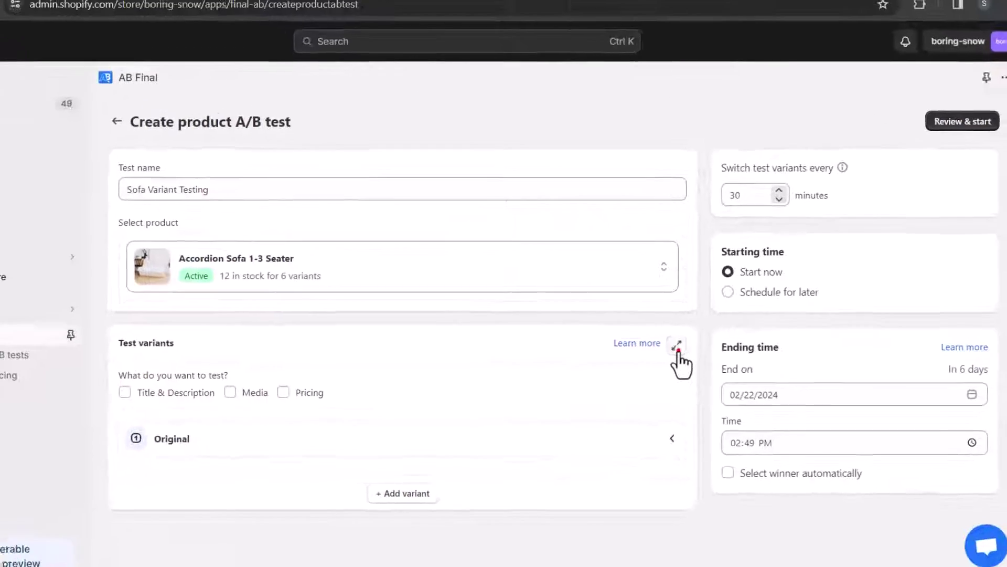
In the expanded variant editor, choose to test Title & Description and create a variant named "New Variant" described as "Test Variant"
{"action": "left_click", "coordinate": [547, 286]}
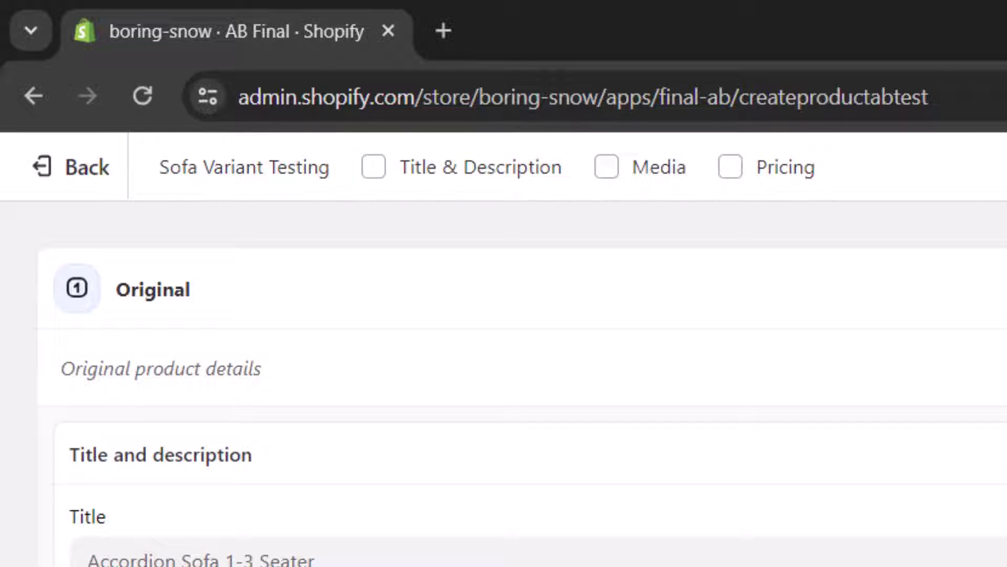
{"action": "left_click", "coordinate": [441, 167]}
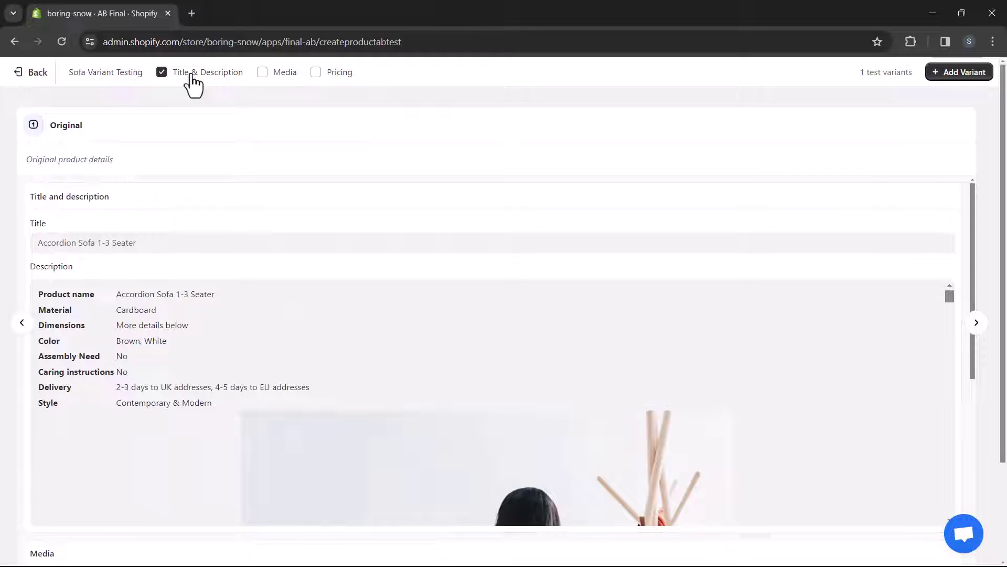
{"action": "left_click", "coordinate": [945, 76]}
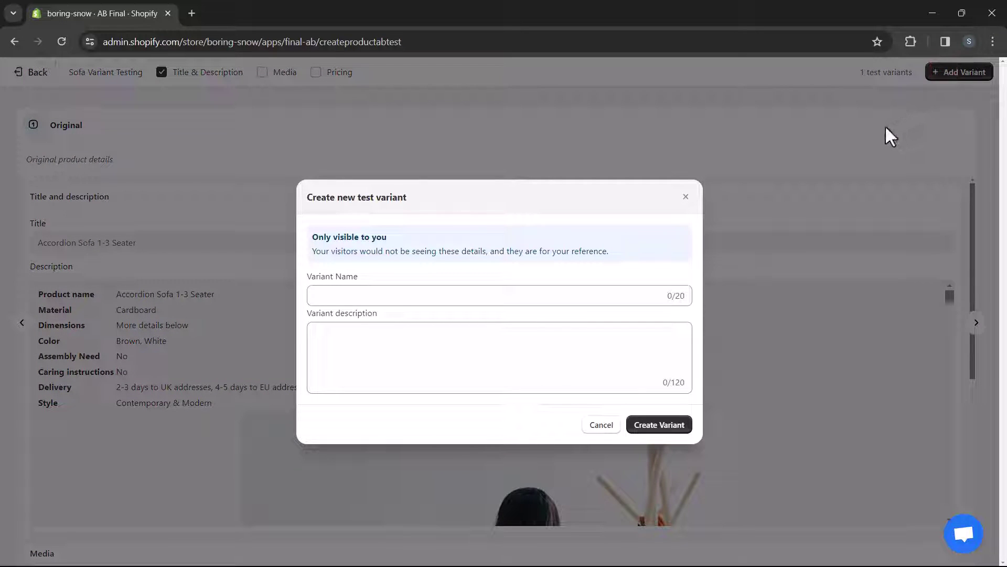
{"action": "left_click", "coordinate": [576, 294]}
{"action": "type", "text": "New Variant"}
{"action": "key", "text": "Tab"}
{"action": "type", "text": "Test Variant"}
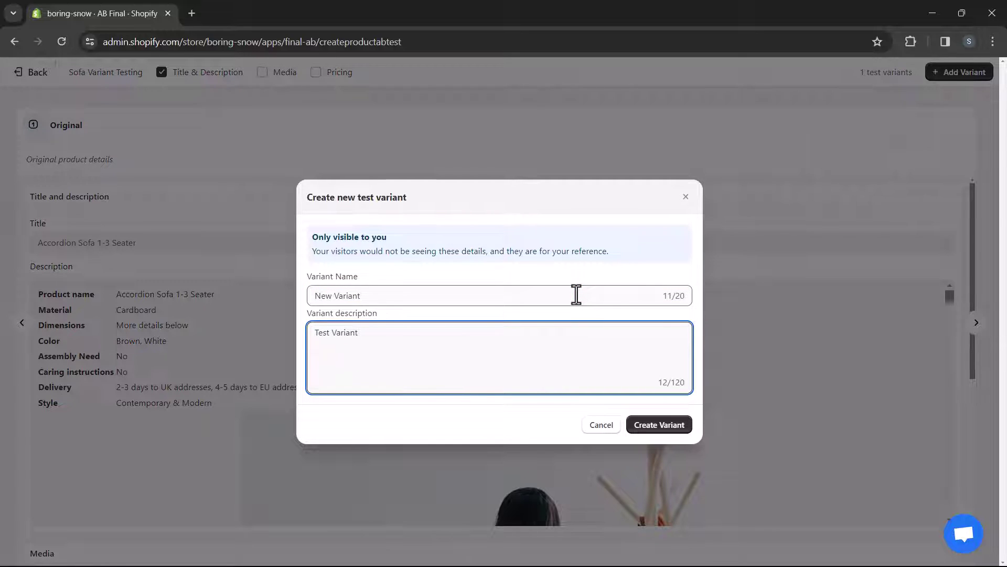
{"action": "left_click", "coordinate": [682, 428]}
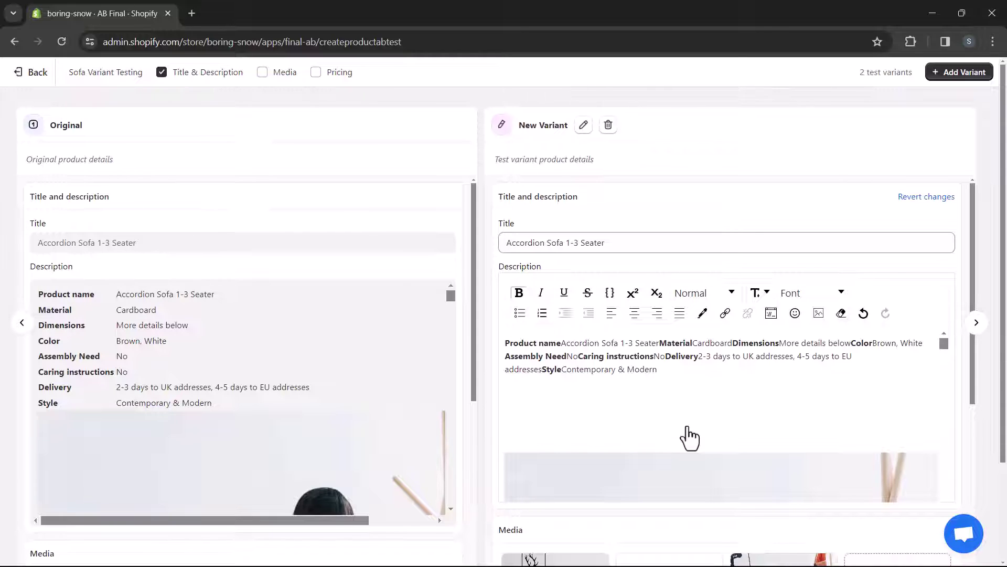
Replace the new variant's product title with "Premium 3+1 Seater Accordion Sofa"
{"action": "left_click", "coordinate": [653, 245]}
{"action": "key", "text": "ctrl+a"}
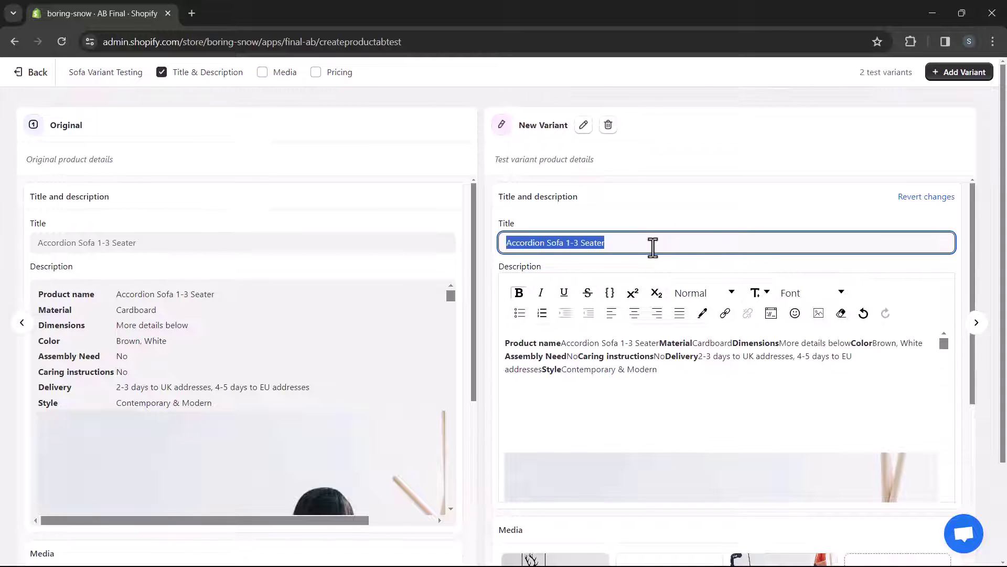
{"action": "type", "text": "Premium 3+1 "}
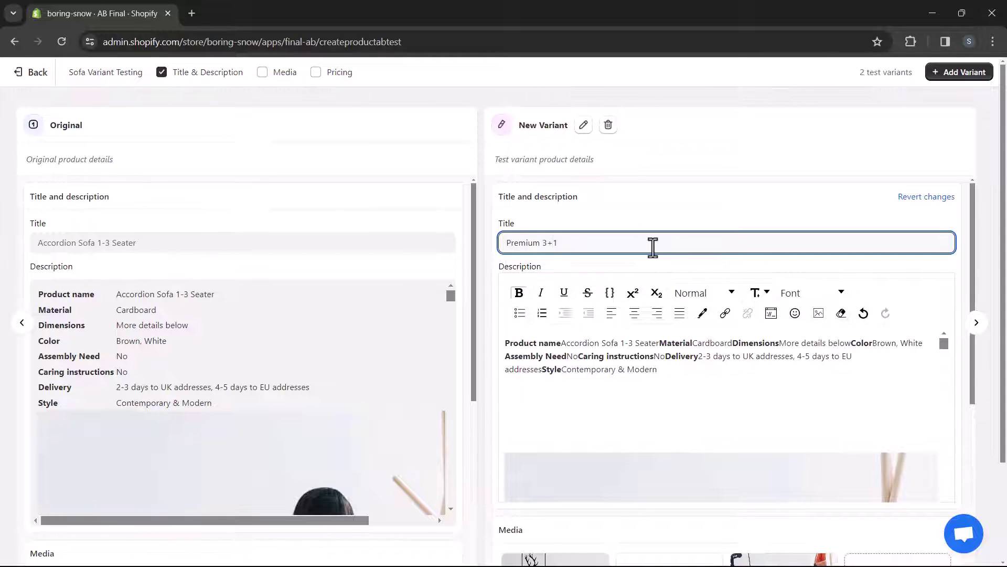
{"action": "type", "text": "Seater Accordion Sofa"}
Paste the copied Premium 3+1 Seater Accordion Sofa text on a new line above the existing text in the new variant's description
{"action": "left_click", "coordinate": [503, 342]}
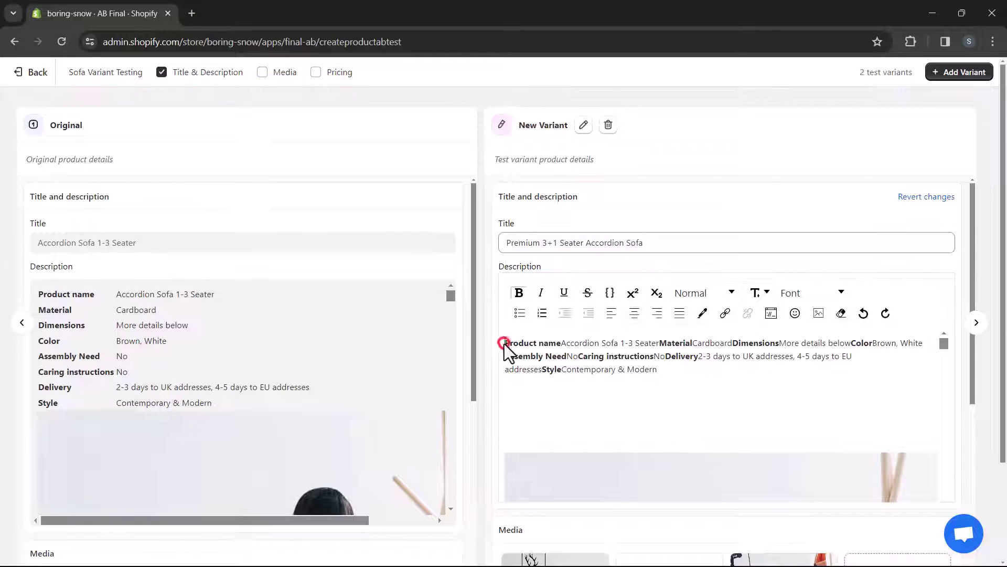
{"action": "key", "text": "Return"}
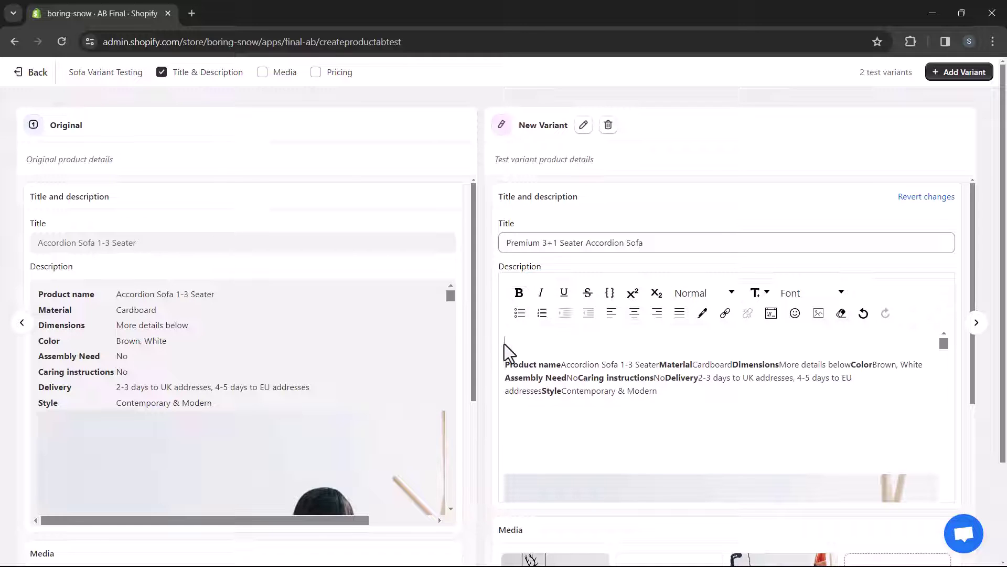
{"action": "key", "text": "ctrl+v"}
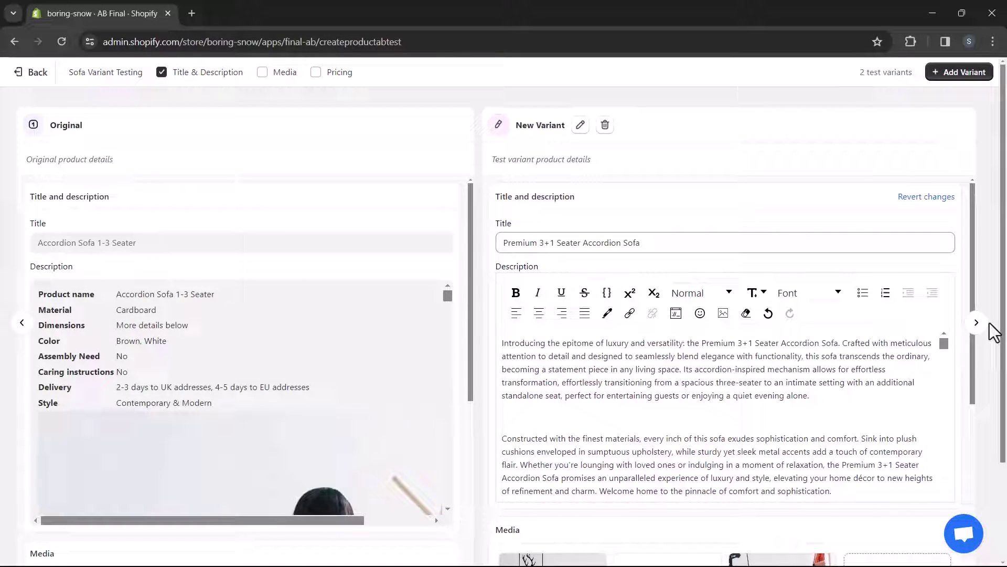
Check the media and pricing sections in the variant editor and return to the test setup form
{"action": "scroll", "coordinate": [993, 331], "scroll_direction": "down", "scroll_amount": 2}
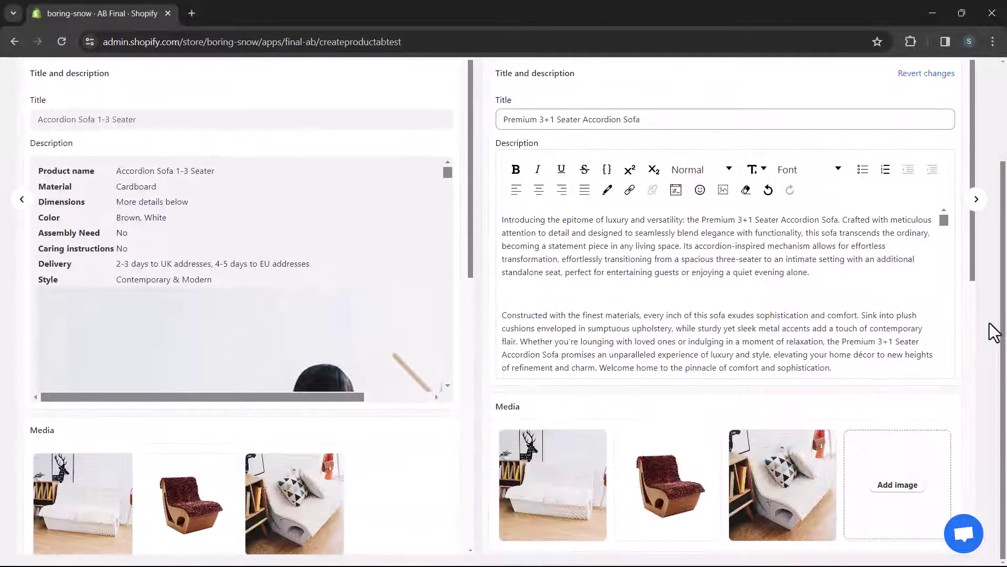
{"action": "scroll", "coordinate": [922, 386], "scroll_direction": "down", "scroll_amount": 5}
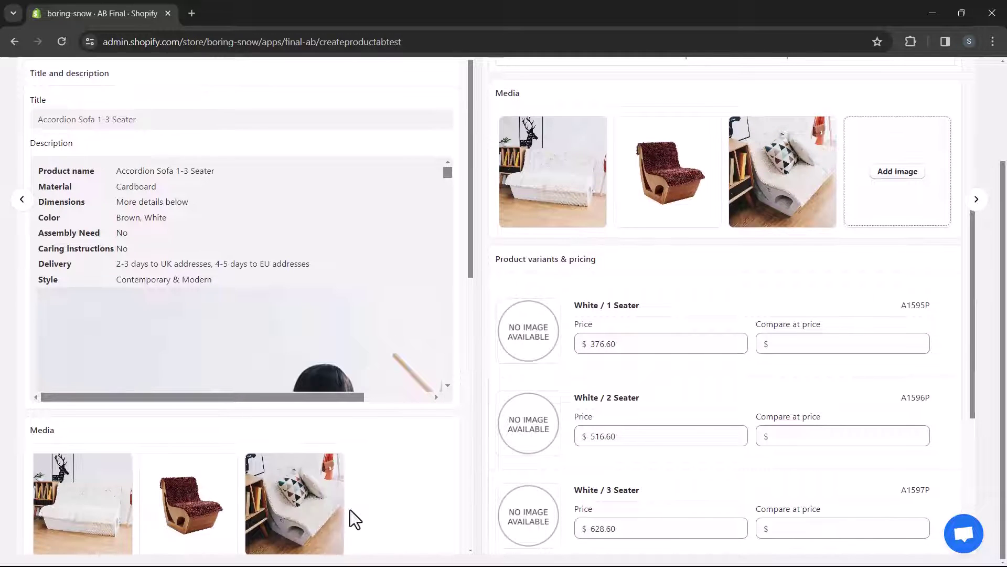
{"action": "scroll", "coordinate": [350, 511], "scroll_direction": "down", "scroll_amount": 2}
{"action": "scroll", "coordinate": [350, 509], "scroll_direction": "down", "scroll_amount": 4}
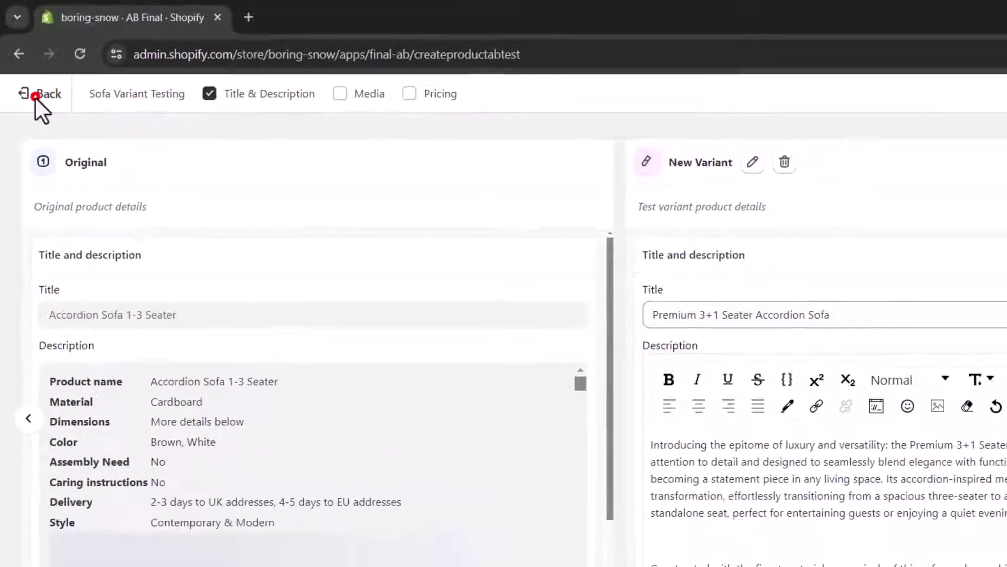
{"action": "left_click", "coordinate": [53, 130]}
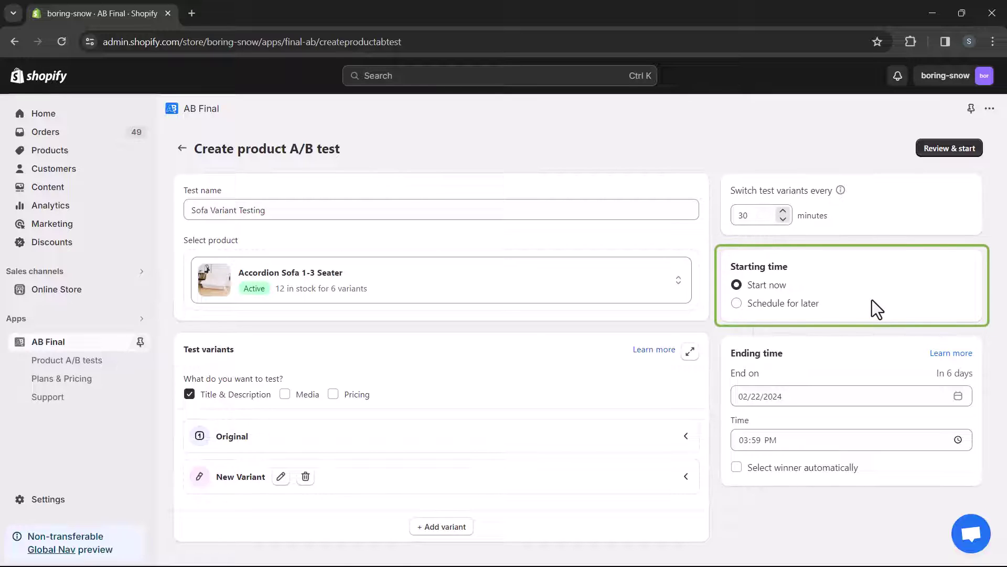
Set the test to end on 02/29/2024 at 12:00 AM and have the winner selected automatically
{"action": "left_click", "coordinate": [895, 389]}
{"action": "left_click", "coordinate": [869, 368]}
{"action": "left_click", "coordinate": [879, 439]}
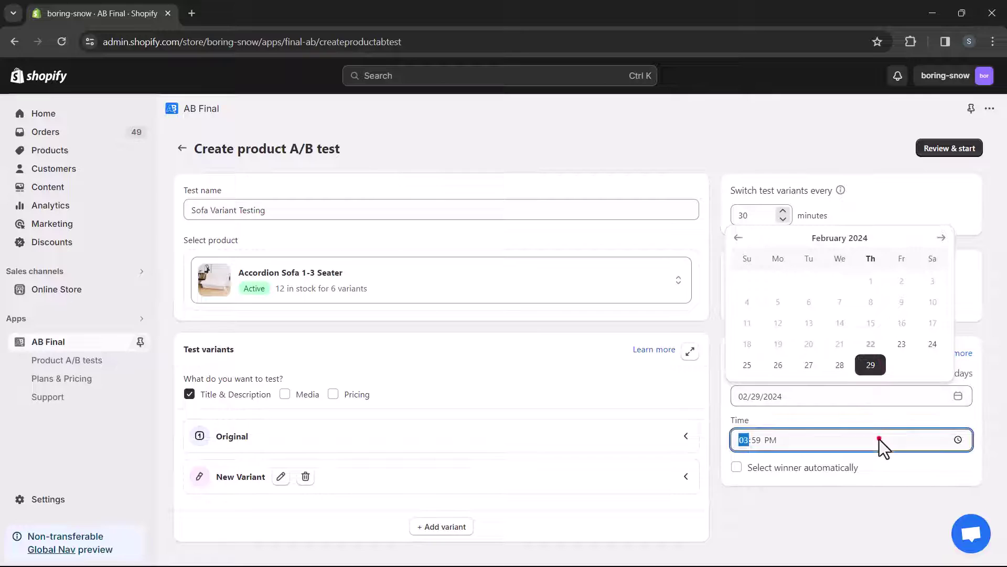
{"action": "type", "text": "1200a"}
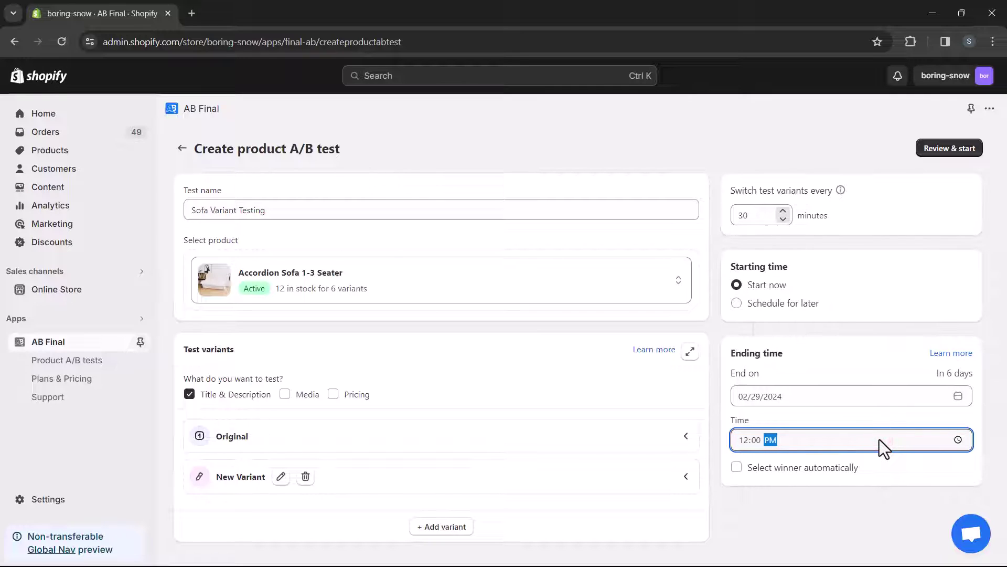
{"action": "left_click", "coordinate": [895, 468]}
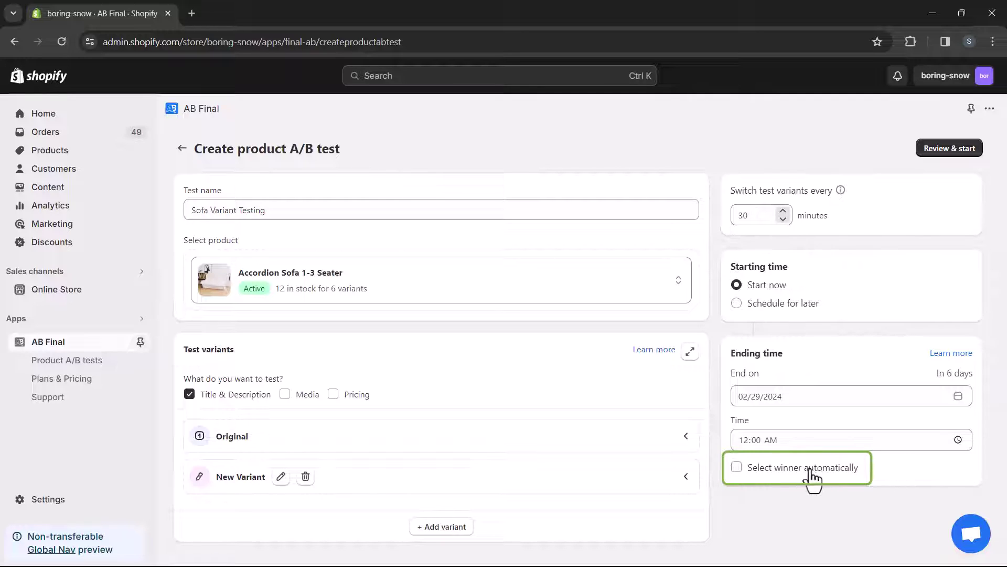
{"action": "left_click", "coordinate": [737, 467]}
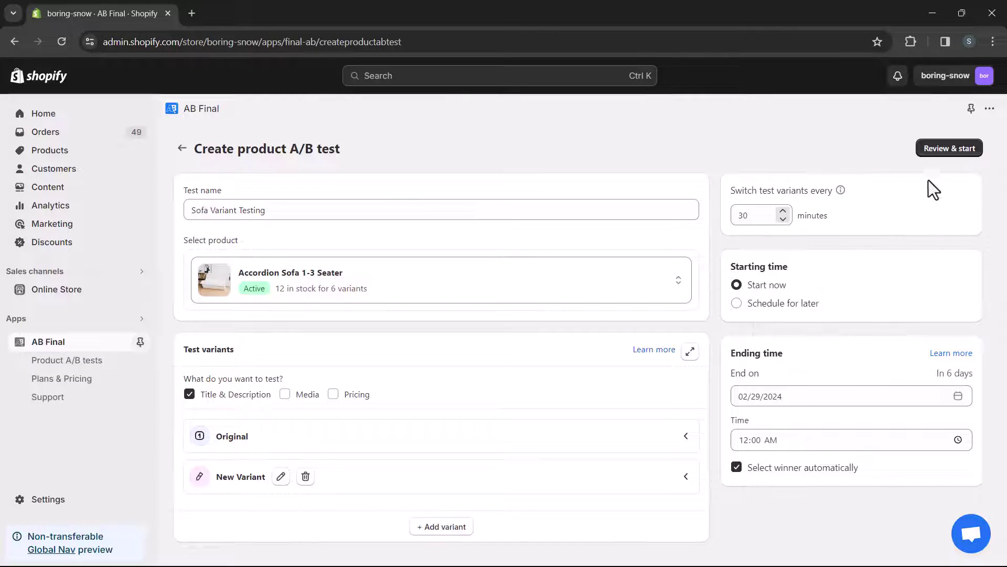
Proceed to the review of the Sofa Variant Testing setup and start the test now
{"action": "left_click", "coordinate": [950, 149]}
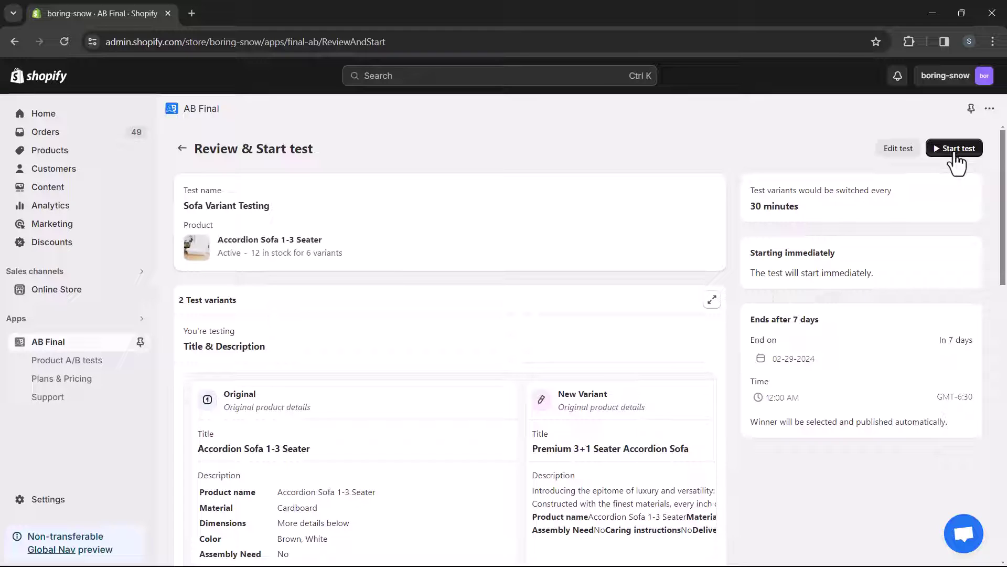
{"action": "left_click", "coordinate": [954, 154]}
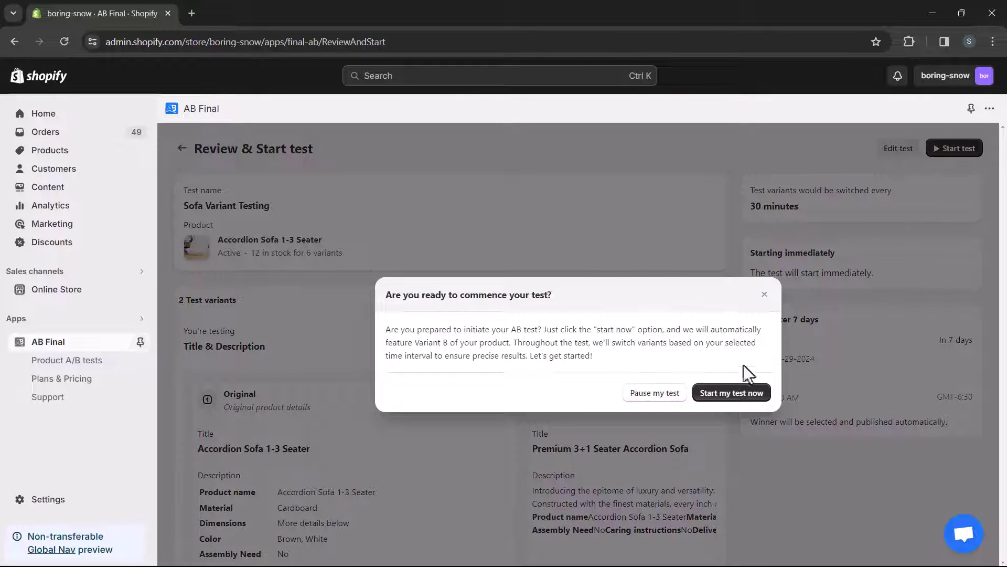
{"action": "left_click", "coordinate": [720, 392]}
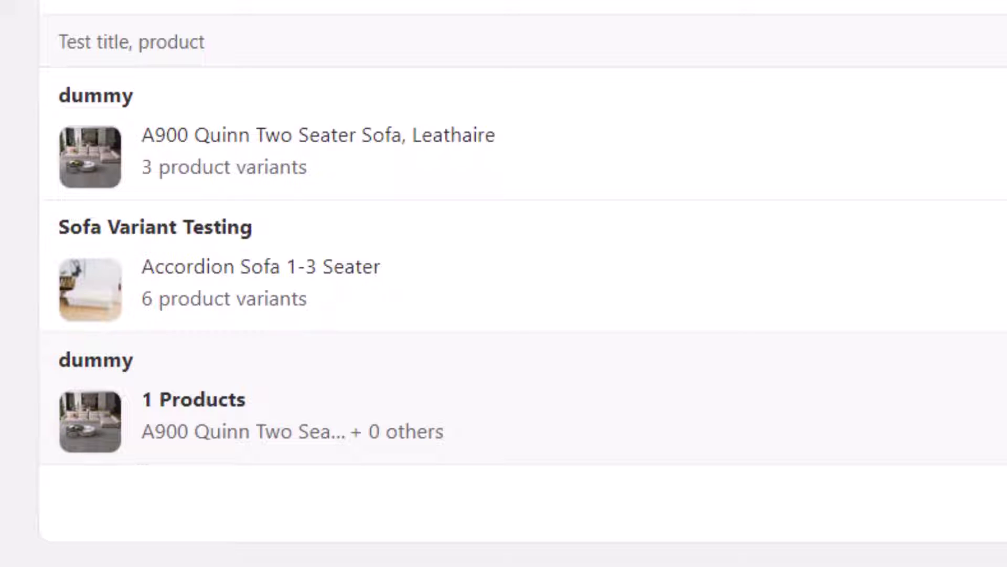
Open the Sofa Variant Testing entry in the list of tests
{"action": "left_click", "coordinate": [187, 216]}
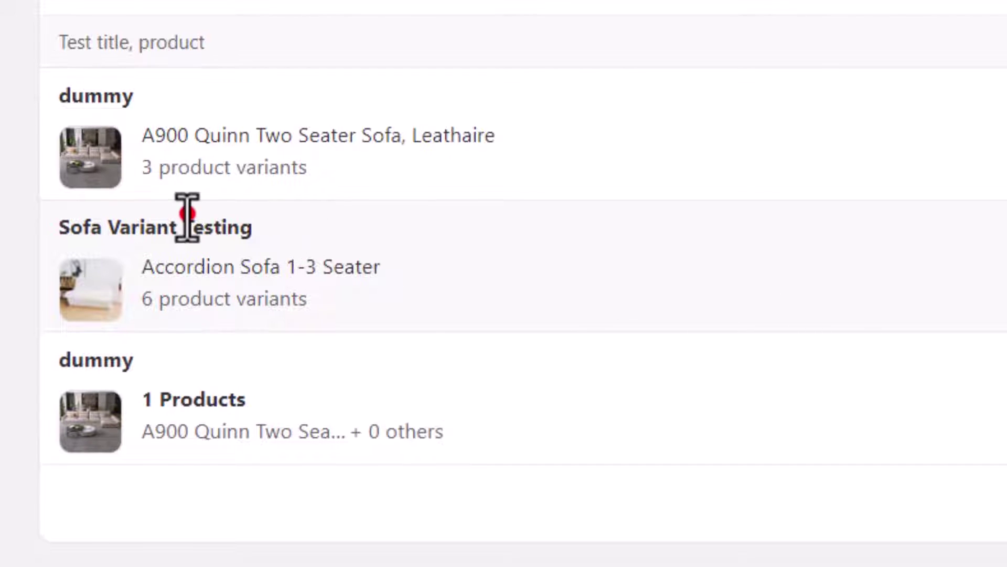